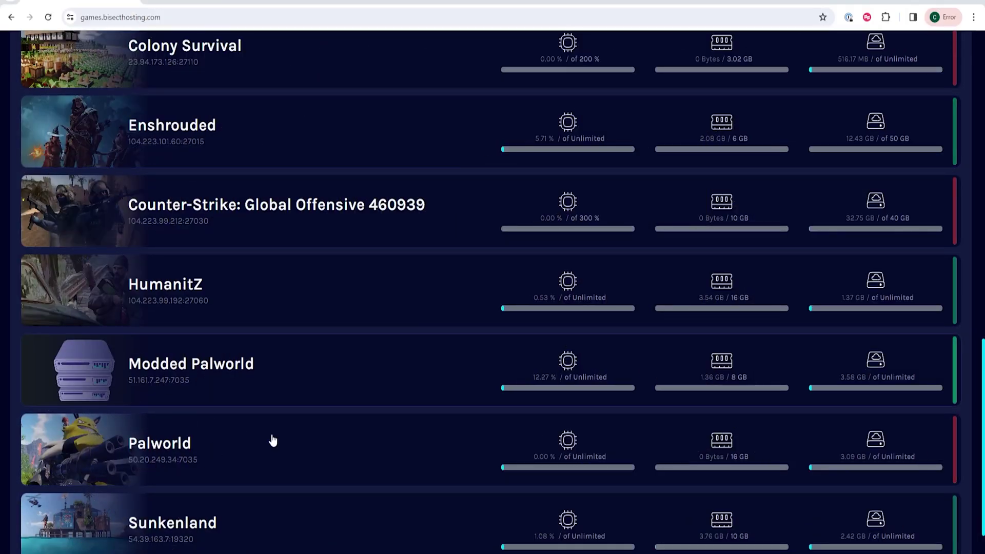
Open the HumanitZ server's overview page from the server list.
{"action": "left_click", "coordinate": [151, 299]}
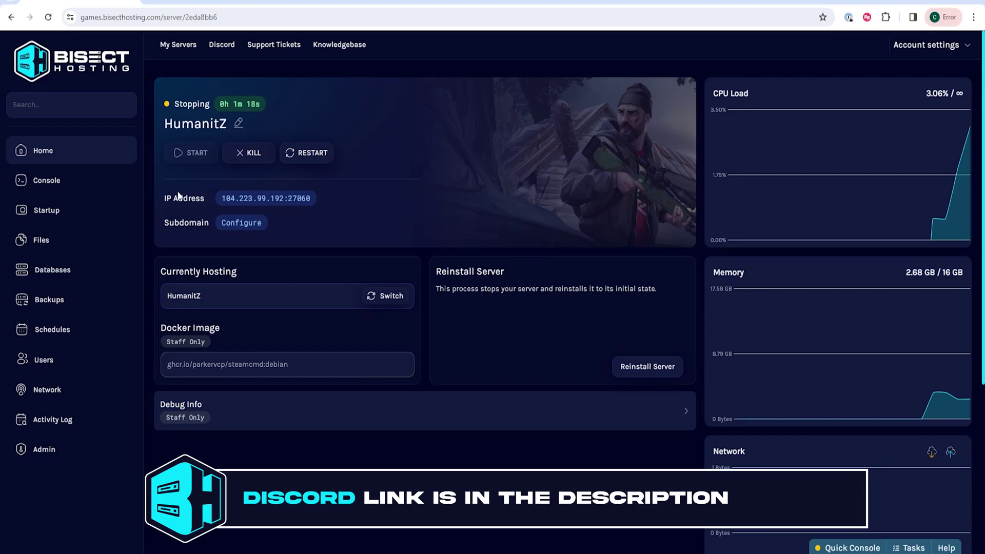
Change startup Day Duration to 12 and Night Duration to 15, then start the server from Home.
{"action": "left_click", "coordinate": [47, 210]}
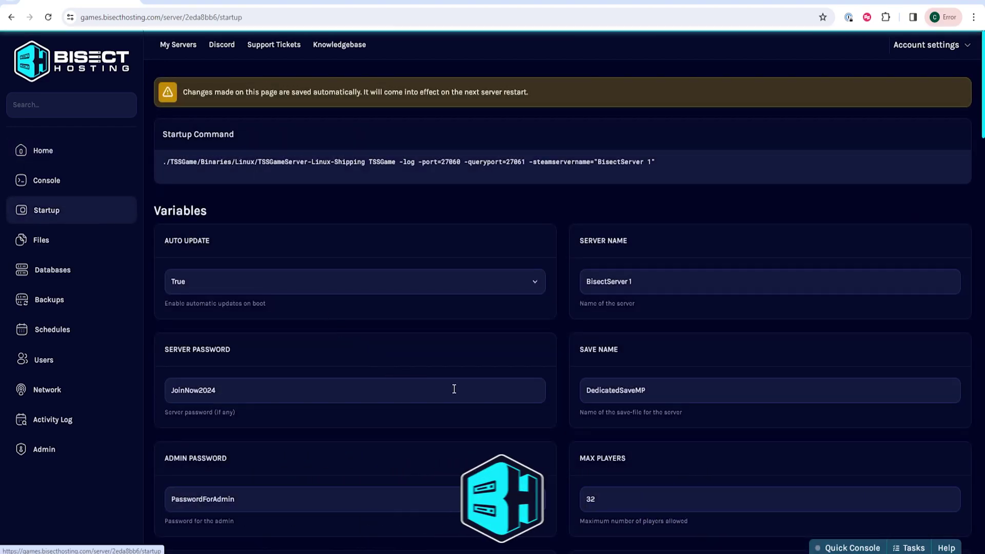
{"action": "scroll", "coordinate": [456, 389], "scroll_direction": "down", "scroll_amount": 10}
{"action": "scroll", "coordinate": [456, 390], "scroll_direction": "down", "scroll_amount": 5}
{"action": "scroll", "coordinate": [456, 390], "scroll_direction": "down", "scroll_amount": 5}
{"action": "scroll", "coordinate": [455, 386], "scroll_direction": "down", "scroll_amount": 3}
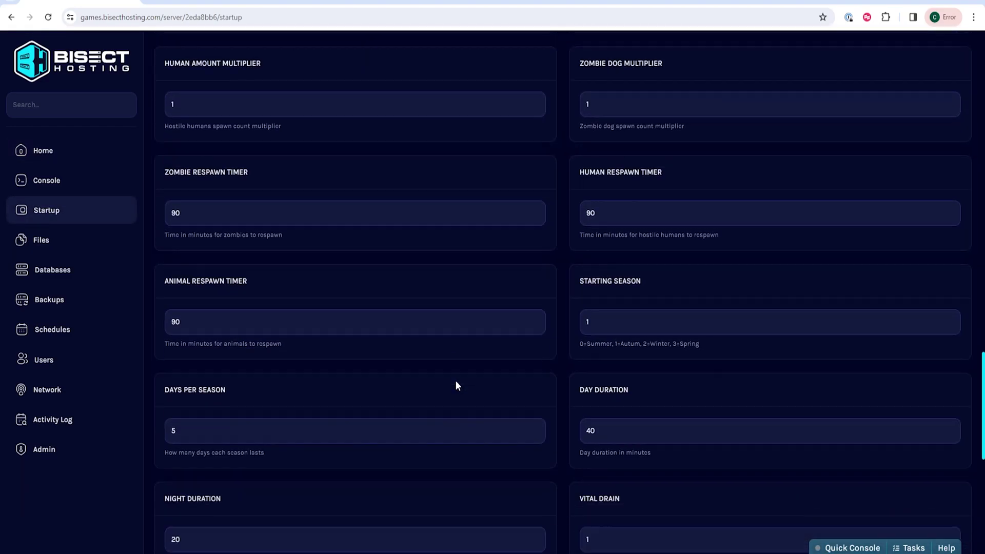
{"action": "scroll", "coordinate": [455, 381], "scroll_direction": "down", "scroll_amount": 2}
{"action": "scroll", "coordinate": [456, 380], "scroll_direction": "down", "scroll_amount": 2}
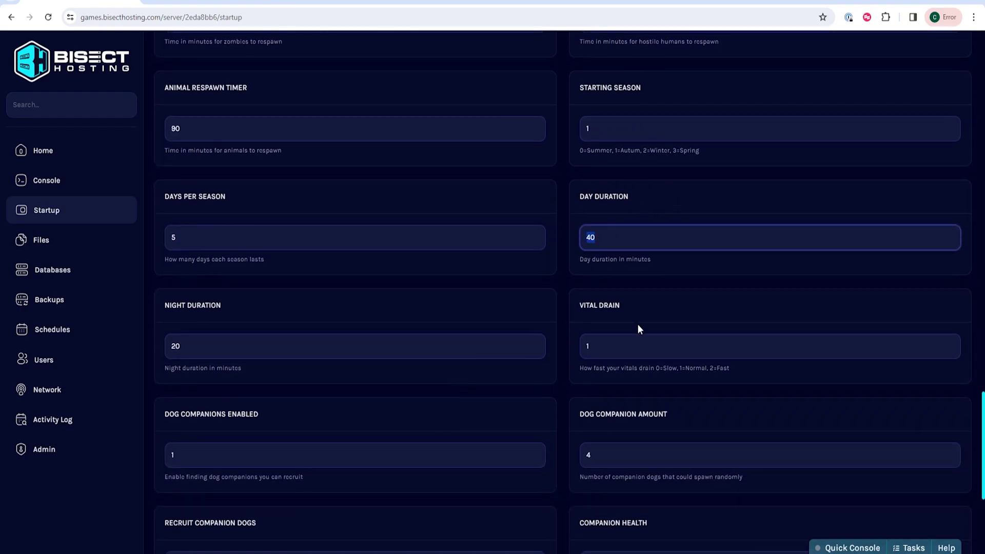
{"action": "double_click", "coordinate": [589, 237]}
{"action": "type", "text": "12"}
{"action": "double_click", "coordinate": [175, 345]}
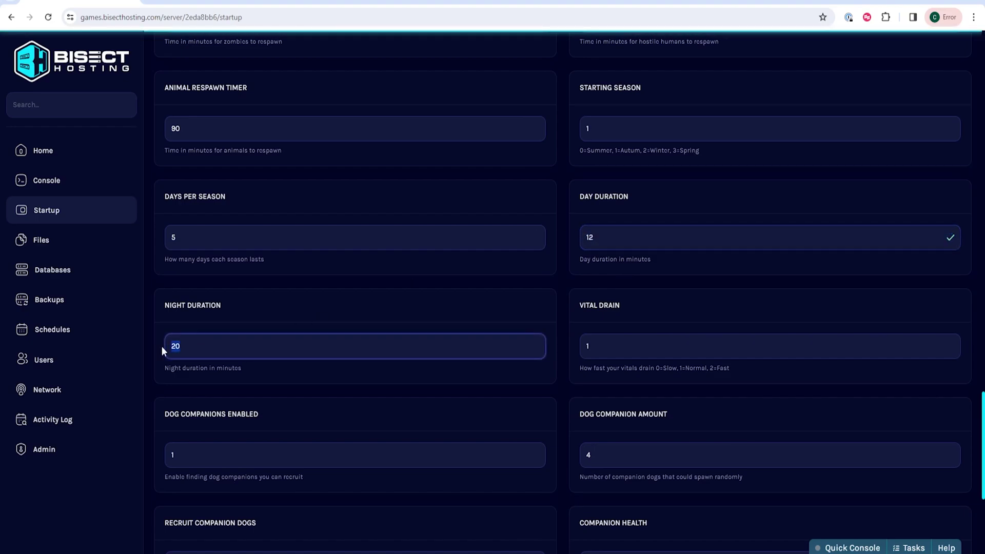
{"action": "type", "text": "15"}
{"action": "left_click", "coordinate": [327, 388]}
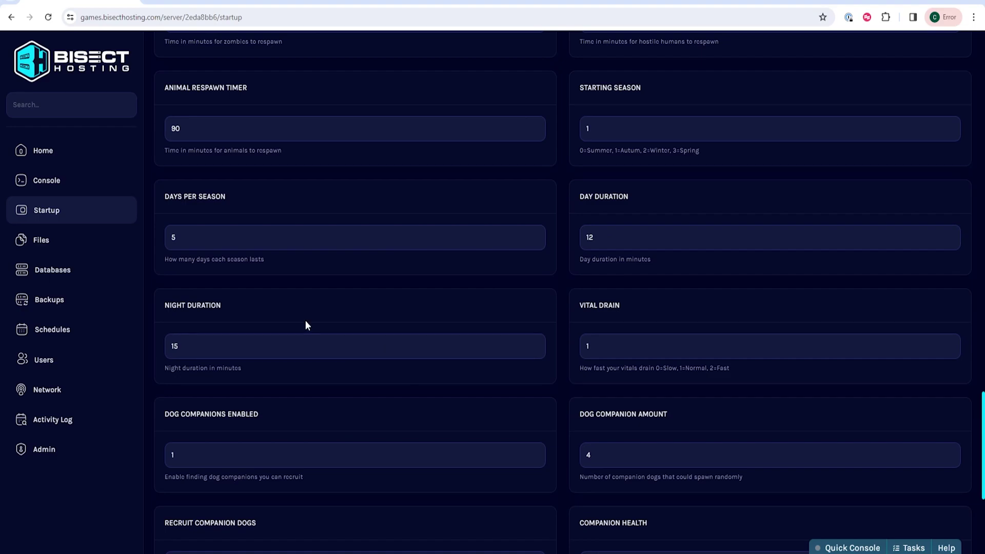
{"action": "left_click", "coordinate": [83, 155]}
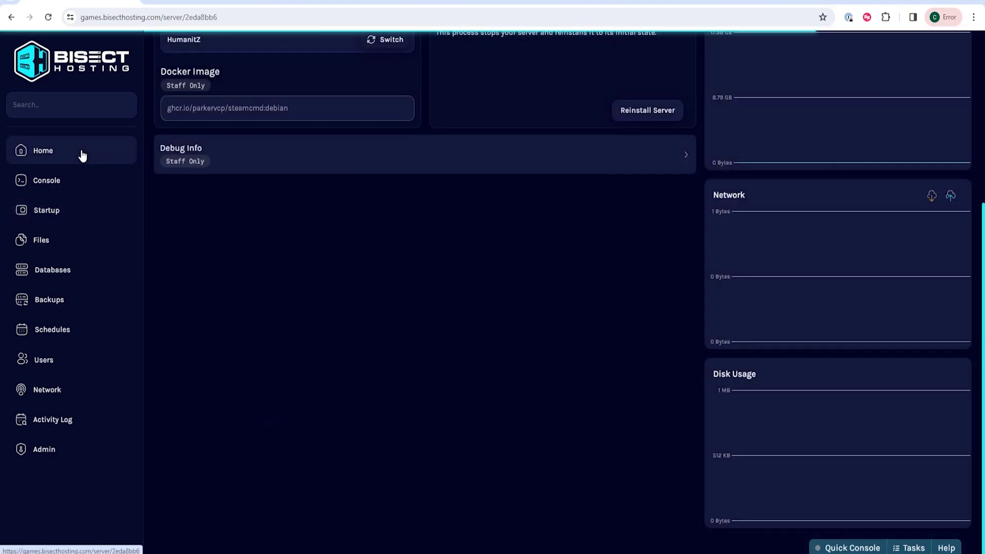
{"action": "left_click", "coordinate": [197, 117]}
{"action": "scroll", "coordinate": [333, 257], "scroll_direction": "up", "scroll_amount": 1}
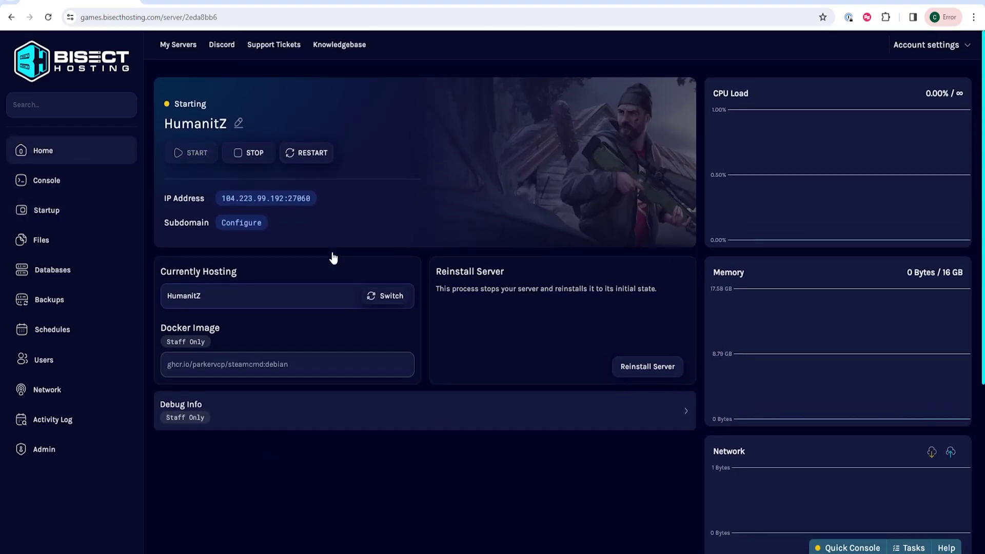